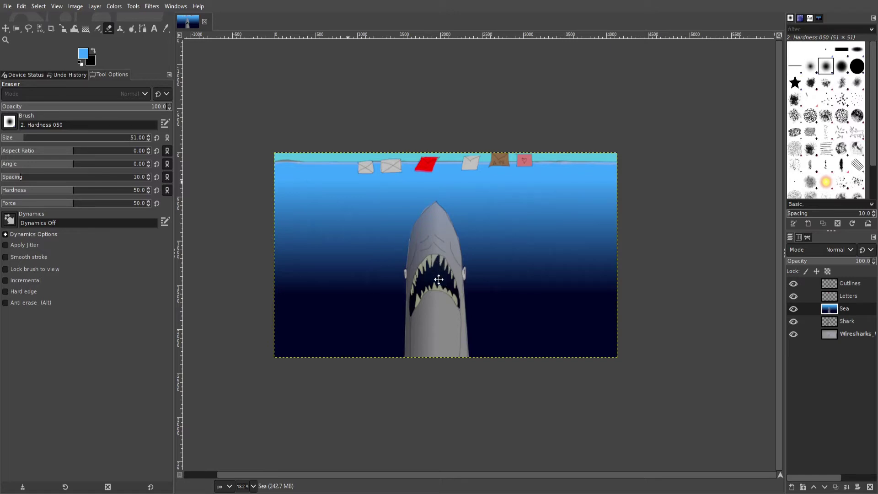
- Resize the canvas to a tall portrait format around the shark and extend the Sea layer upward into the empty area
left_click(465, 388)
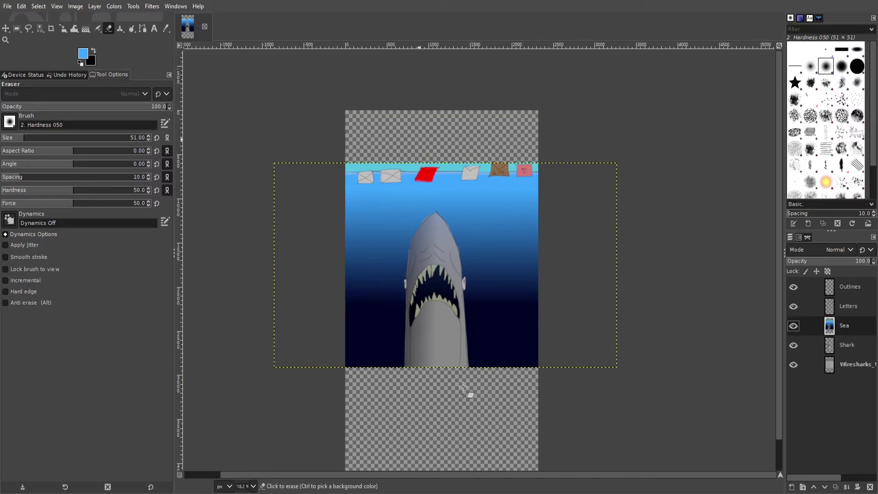
left_click(845, 326)
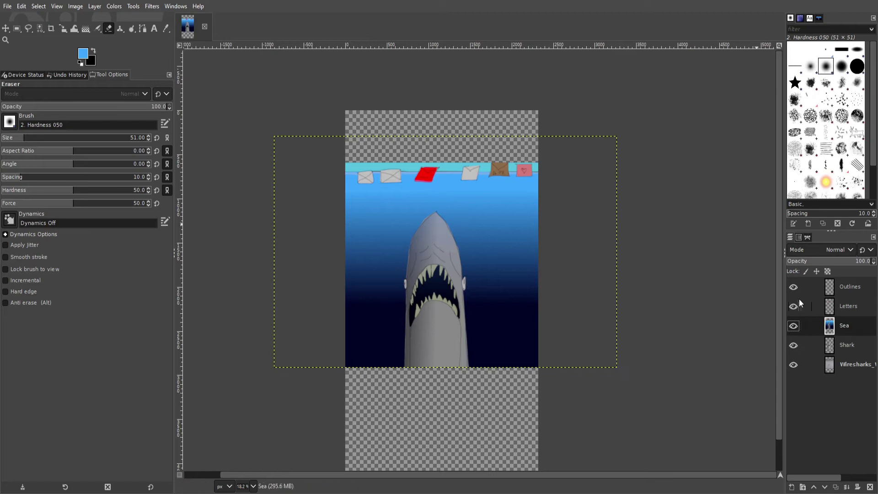
- Sample the turquoise sky as the foreground colour and select the transparent strip at the top of the Sea layer by colour
key("shift+o")
left_click(453, 164)
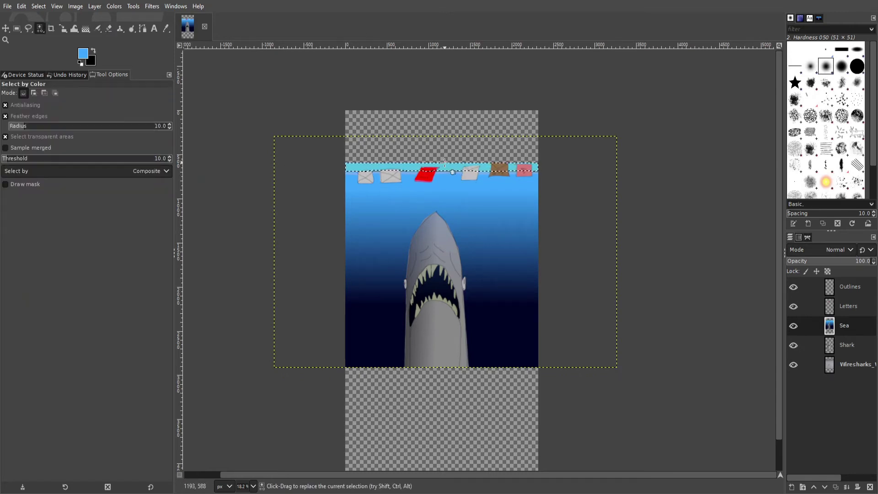
key("o")
left_click(441, 167)
key("shift+o")
left_click(438, 142)
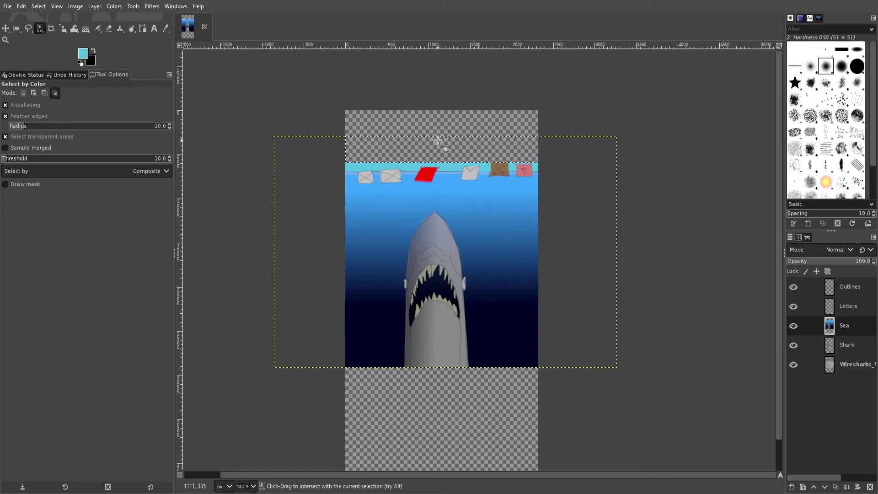
- Bucket-fill the transparent strip at the top of the Sea layer with the turquoise sky colour
key("ctrl+shift+a")
key("shift+b")
left_click(432, 147)
key("ctrl+z")
left_click(25, 125)
left_click(410, 149)
scroll(446, 175, "up", 2)
key("ctrl+z")
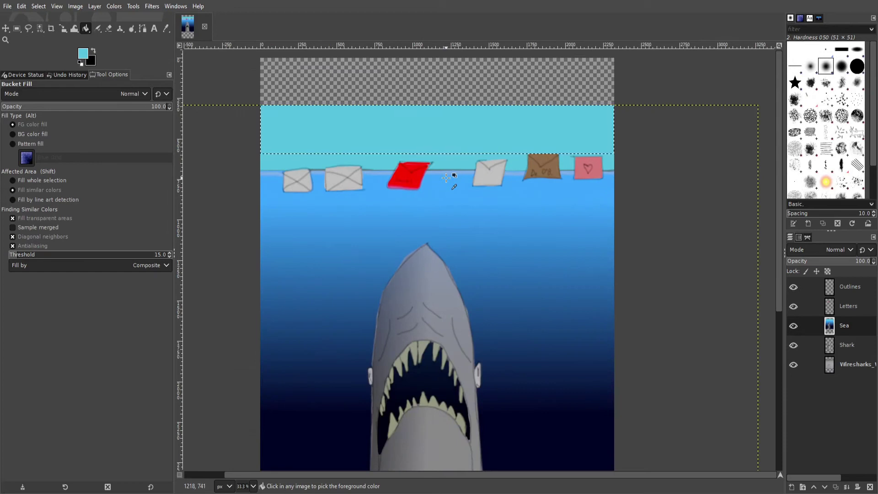
key("ctrl+z")
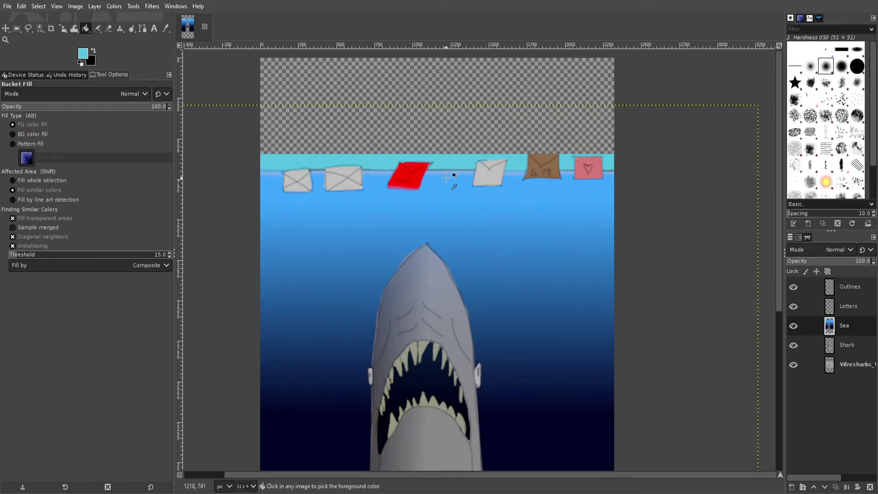
scroll(570, 183, "down", 2)
scroll(570, 183, "up", 2)
key("ctrl+y")
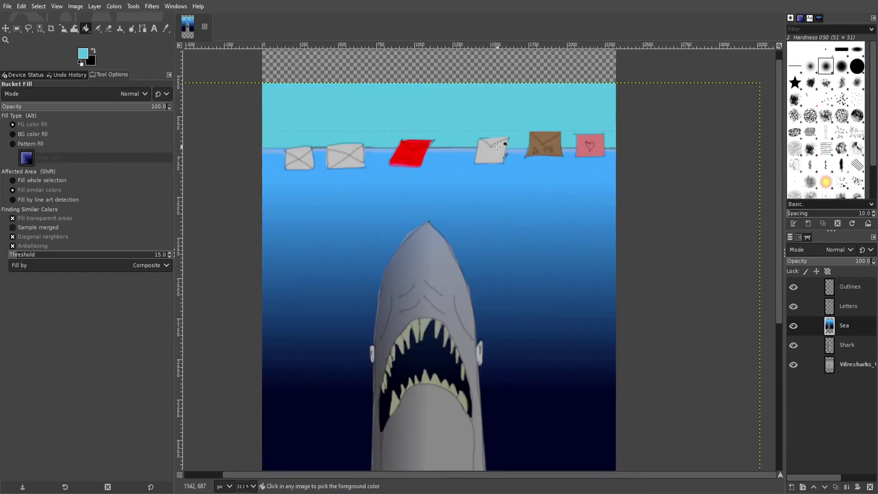
- Paint a turquoise line over the faint seam across the sky with the 51 px soft brush
key("p")
scroll(235, 146, "up", 1)
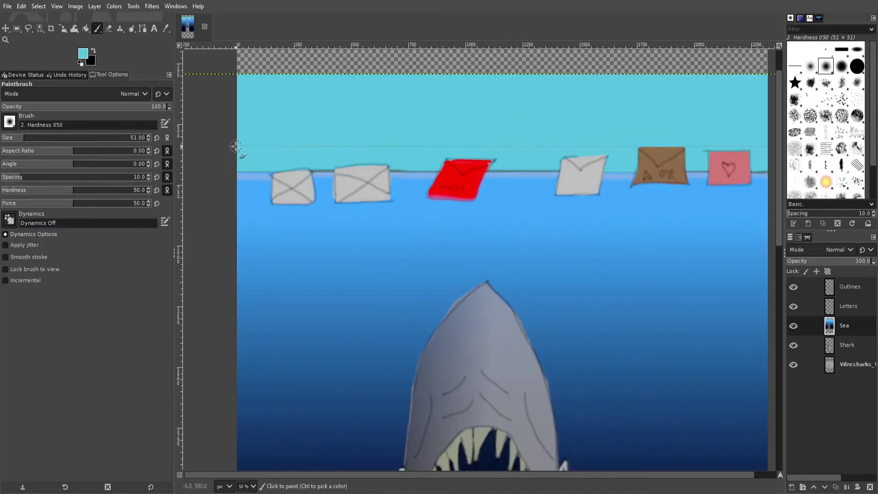
scroll(611, 349, "down", 4)
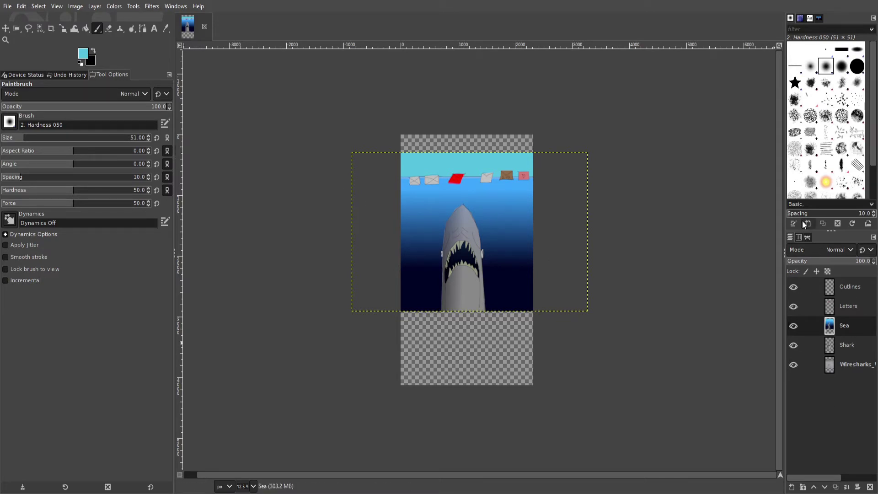
- Add a transparent layer named Footer above the Sea layer and make black the foreground colour
left_click(803, 487)
left_click(870, 487)
left_click(791, 487, "shift")
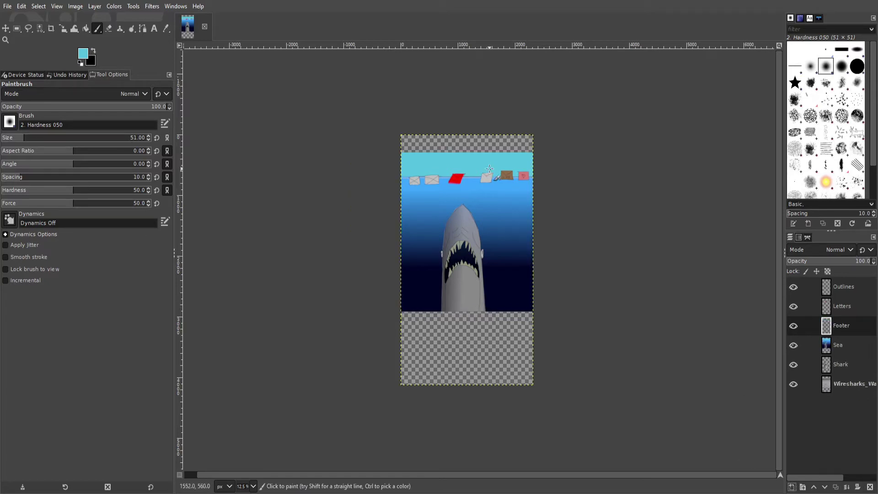
key("x")
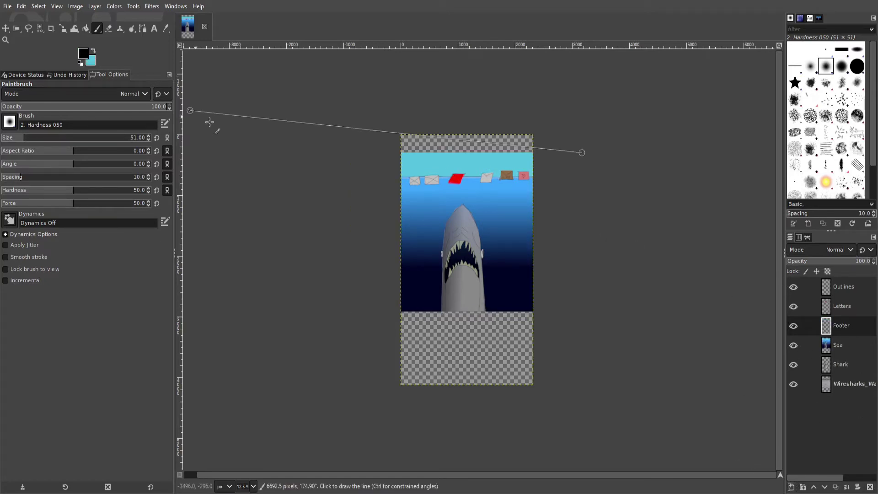
- Try to fill the entire Footer layer with black and place it below the Shark layer
key("shift+b")
left_click(444, 356)
left_click_drag(842, 325, 850, 370)
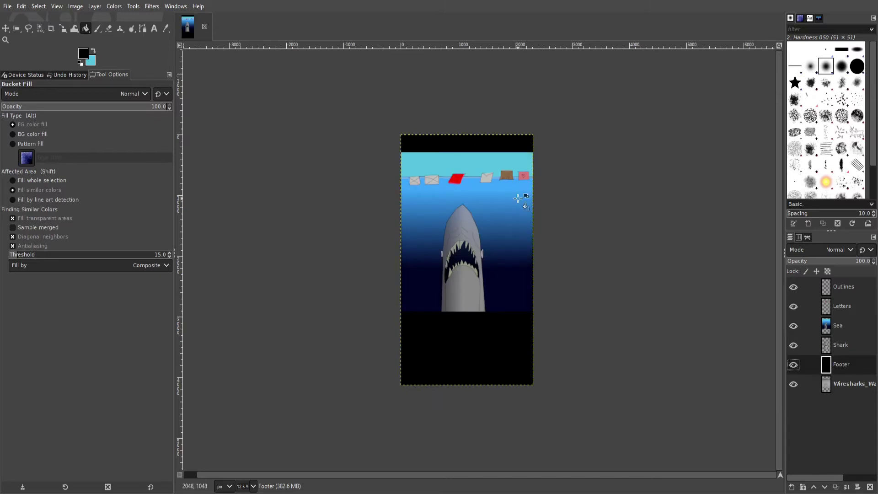
scroll(513, 200, "up", 3)
scroll(506, 215, "down", 2)
key("ctrl+z")
key("ctrl+z")
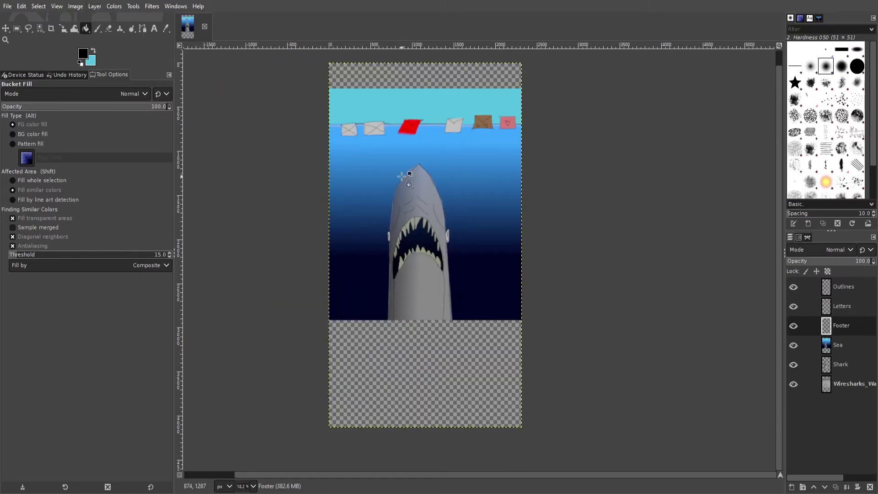
key("shift+t")
left_click(395, 132)
left_click_drag(425, 63, 423, 163)
key("Escape")
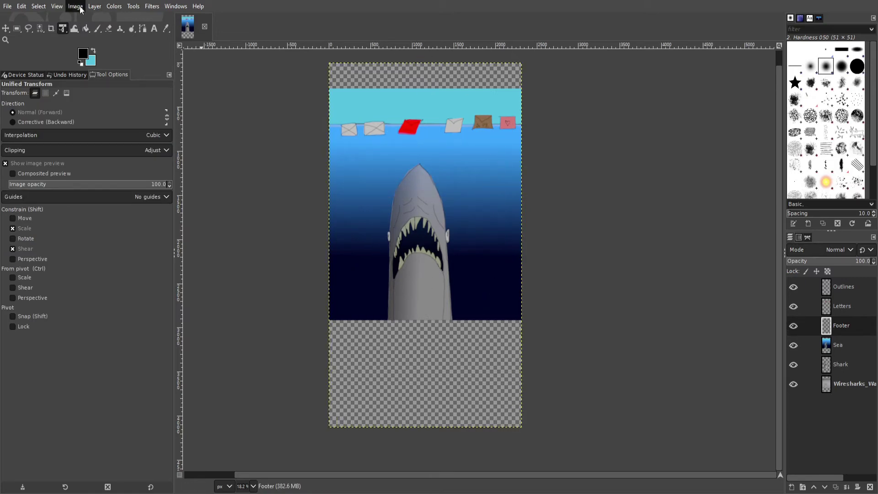
- Scale the Footer layer vertically without keeping its aspect ratio, so it spans from just above the shark's base to the canvas bottom
key("shift+s")
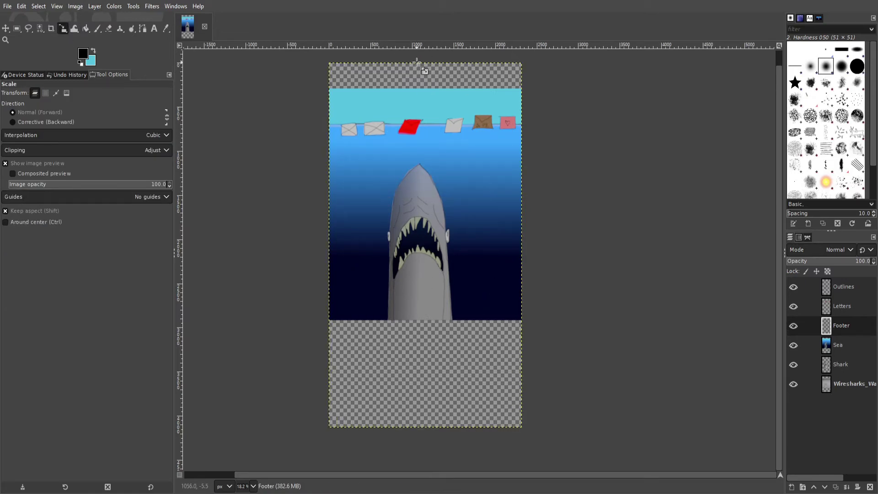
left_click(425, 71)
left_click(671, 118)
left_click(721, 85)
left_click_drag(424, 61, 400, 312)
left_click(748, 117)
- Move the Footer layer below the Shark layer and fill it with black
left_click_drag(844, 325, 857, 374)
key("shift+b")
left_click(444, 366)
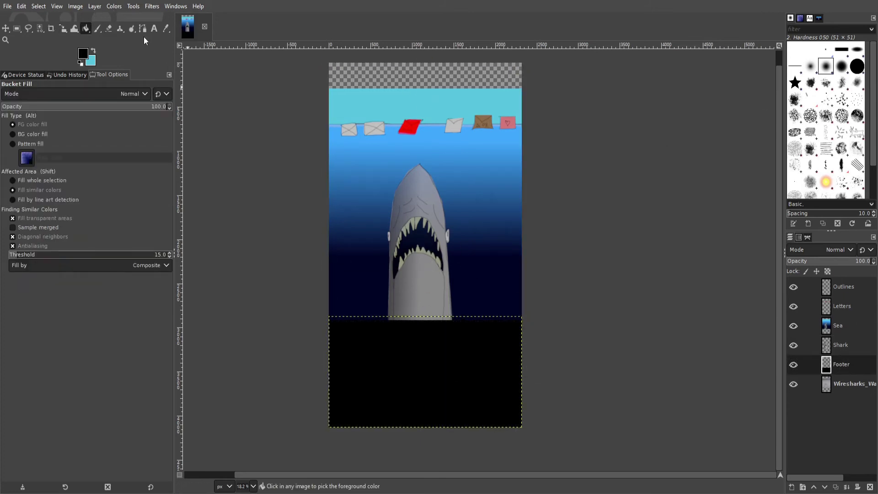
- Paint a straight white line across the full width where the sea meets the black footer, using the 51 px soft brush
scroll(366, 329, "up", 3, "ctrl")
key("p")
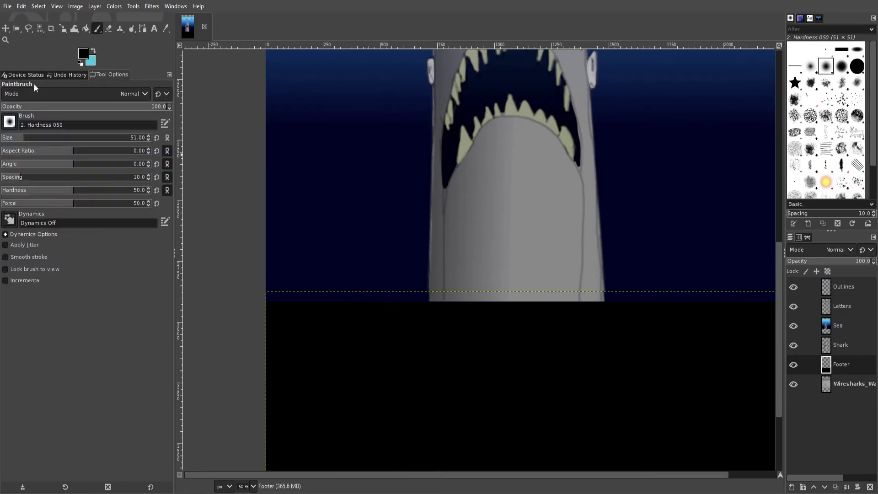
left_click(85, 58)
left_click(269, 307)
left_click_drag(616, 308, 361, 295)
key("ctrl+z")
mouse_move(429, 305)
left_mouse_down()
mouse_move(364, 294)
mouse_move(457, 407)
mouse_move(600, 330)
left_mouse_up()
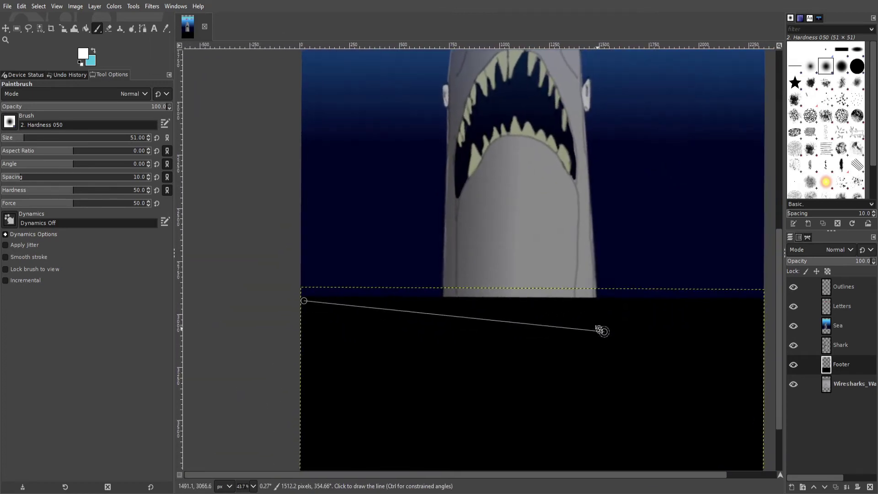
left_click(300, 300)
left_click(763, 300, "shift")
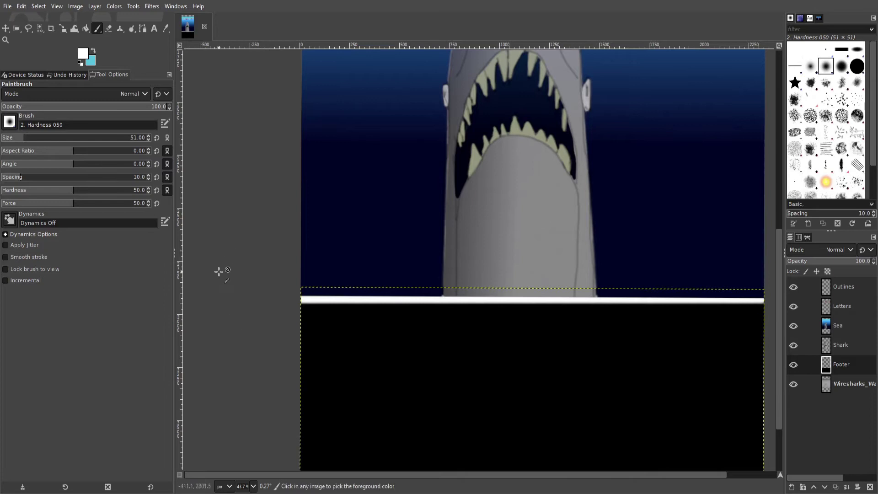
- Add a transparent layer named Header above the Footer layer
scroll(220, 271, "down", 2)
left_click_drag(312, 76, 303, 280)
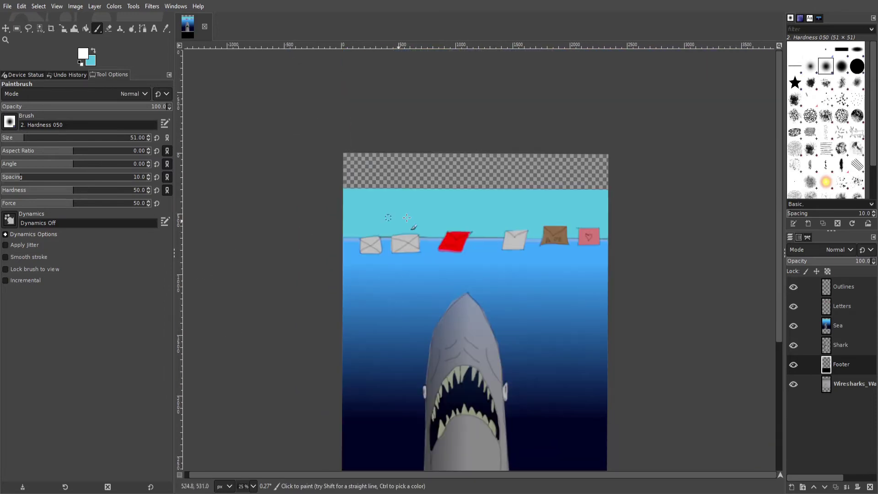
left_click(806, 488)
key("ctrl+z")
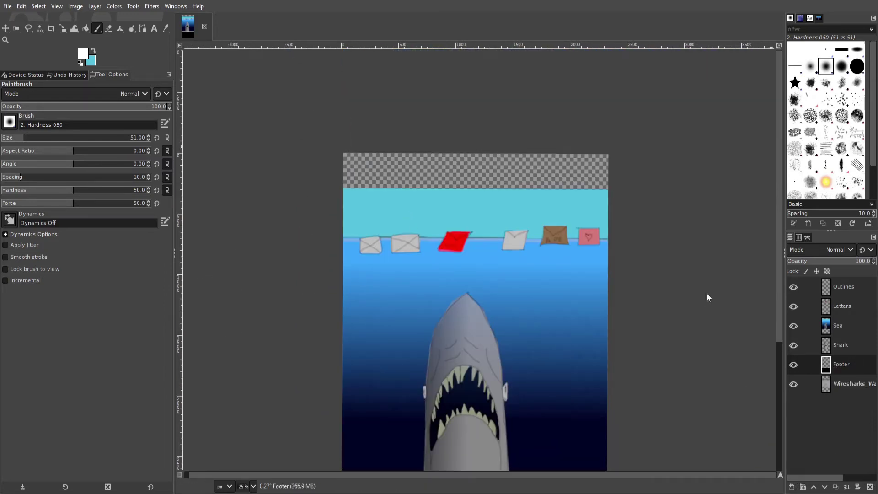
type("Header")
key("Return")
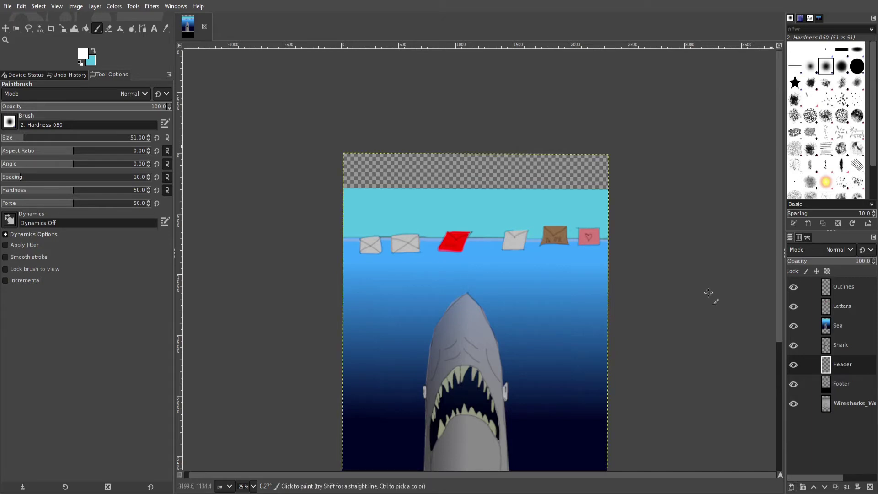
- Scale the Header layer to 2322 × 410 px at the top of the canvas
key("shift+s")
scroll(549, 372, "down", 4)
left_click_drag(474, 467, 474, 105)
left_click_drag(267, 155, 230, 324)
left_click_drag(439, 277, 439, 188)
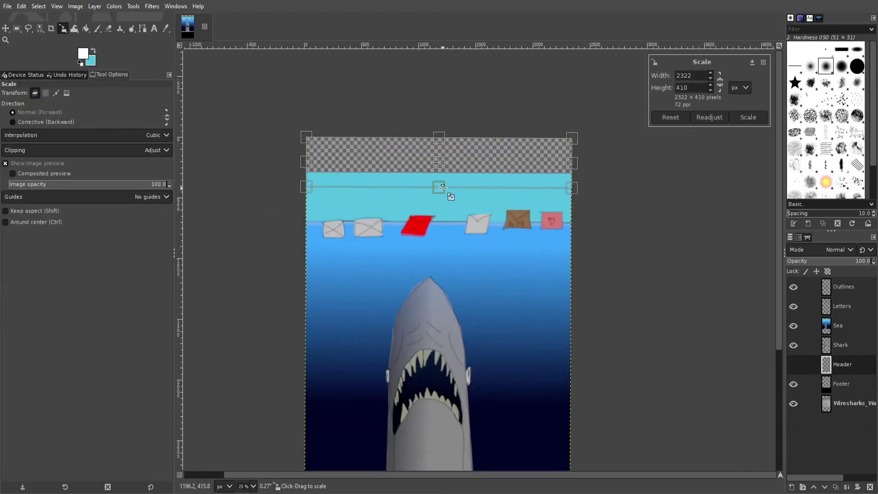
left_click(748, 117)
- Move the Header layer above the Sea layer and fill it with white
left_click_drag(854, 345, 846, 321)
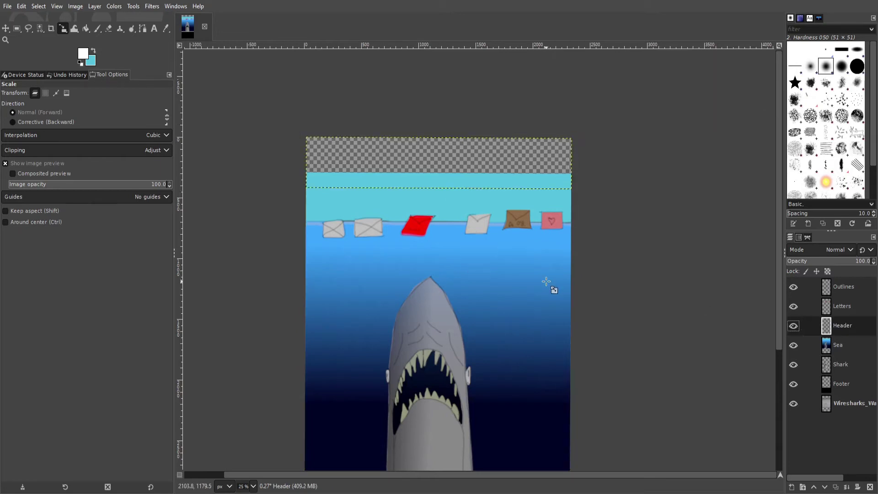
key("shift+b")
left_click(93, 50)
left_click(89, 51)
left_click(443, 165, "shift")
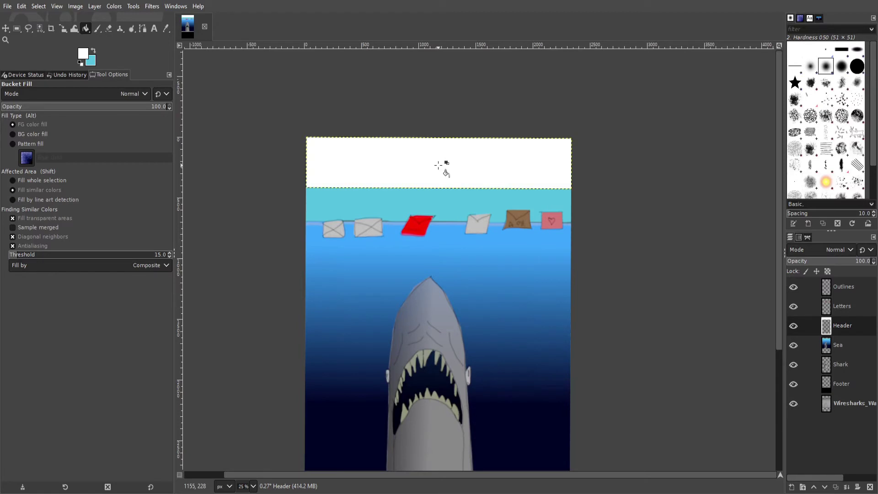
- Set the text style to black Rockwell Extra Bold, Ultra-Bold and draw a text box about 2338 × 417 px over the header
key("t")
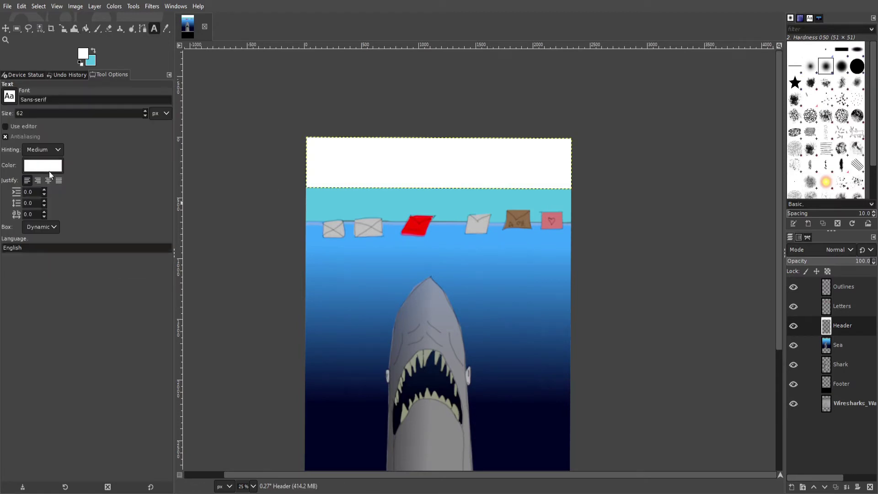
scroll(258, 104, "down", 10)
left_click_drag(257, 103, 291, 323)
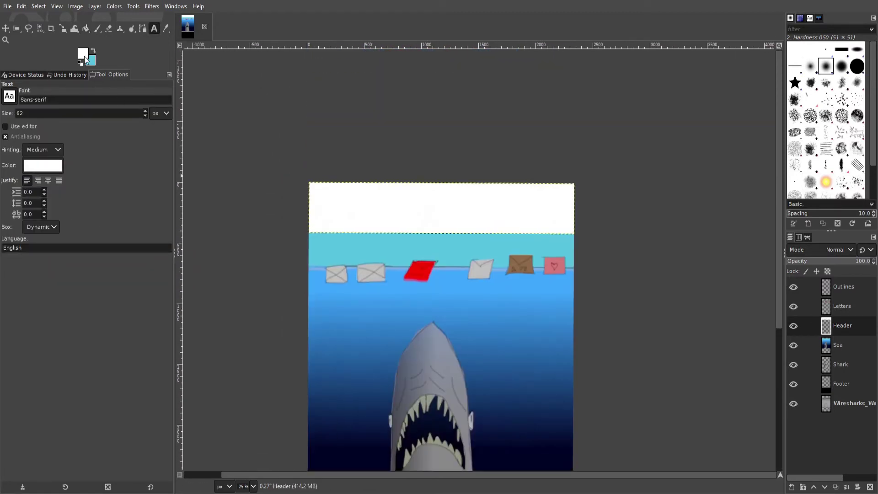
left_click(83, 54)
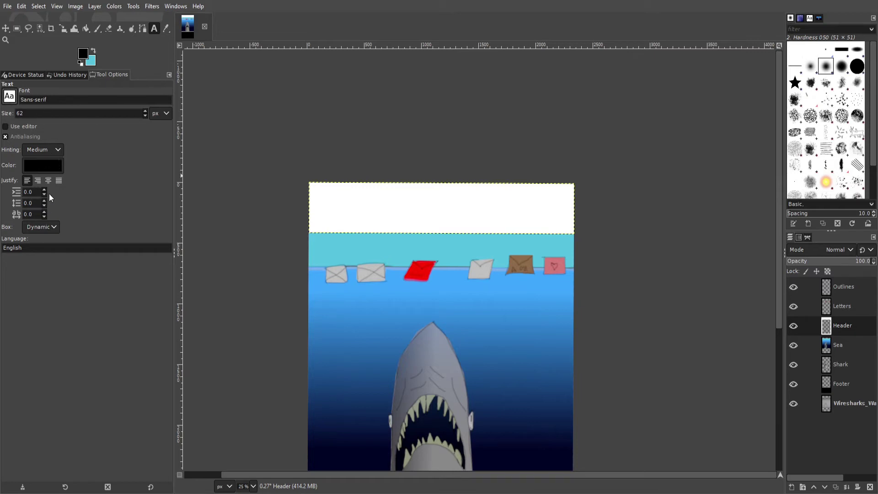
left_click(55, 157)
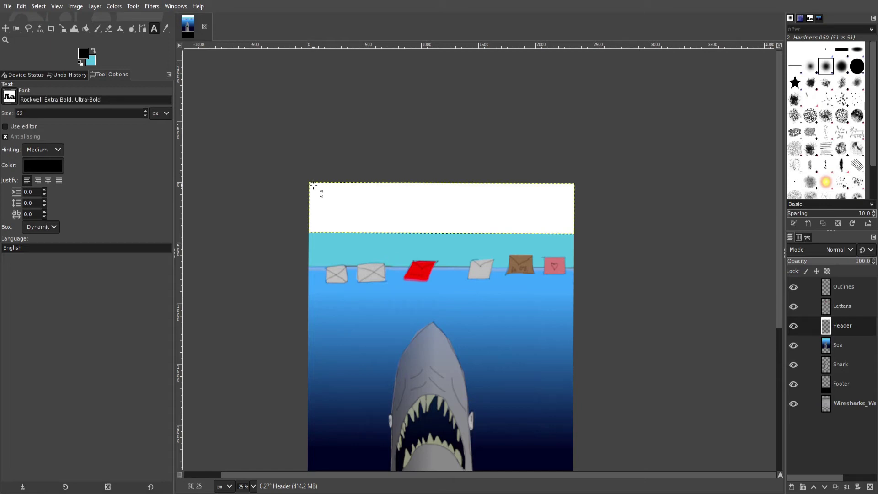
left_click_drag(308, 182, 577, 238)
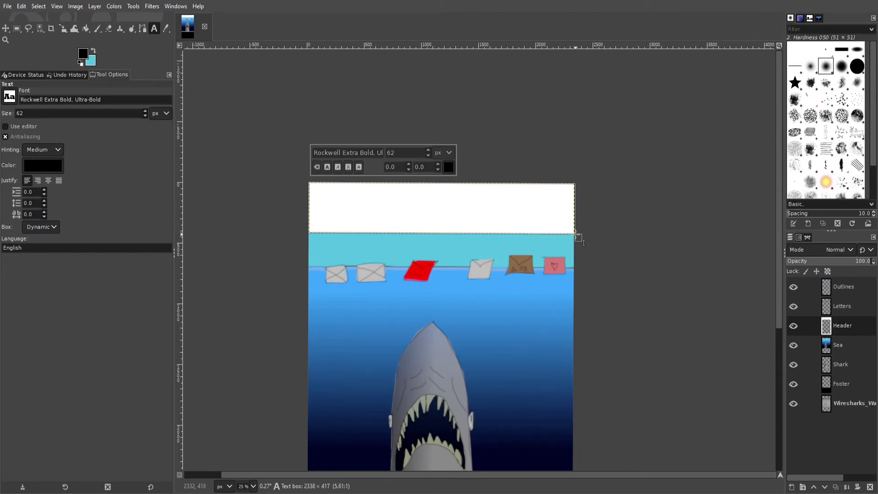
- Enter the headline "CARELESS COMMUNICATIONS CAUSE CASUALTIES" in the header text box
type("c")
key("BackSpace")
type("CARELESS COMMUNICAT")
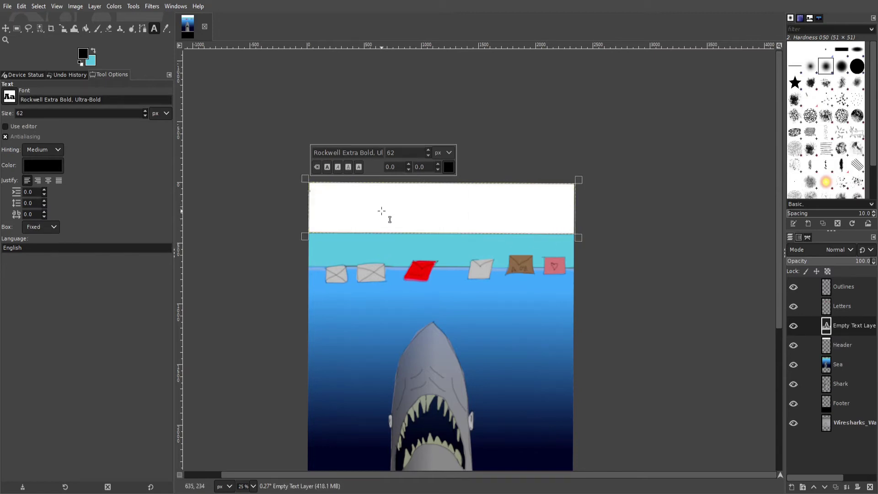
type("IONS CAUSE AASUALIT")
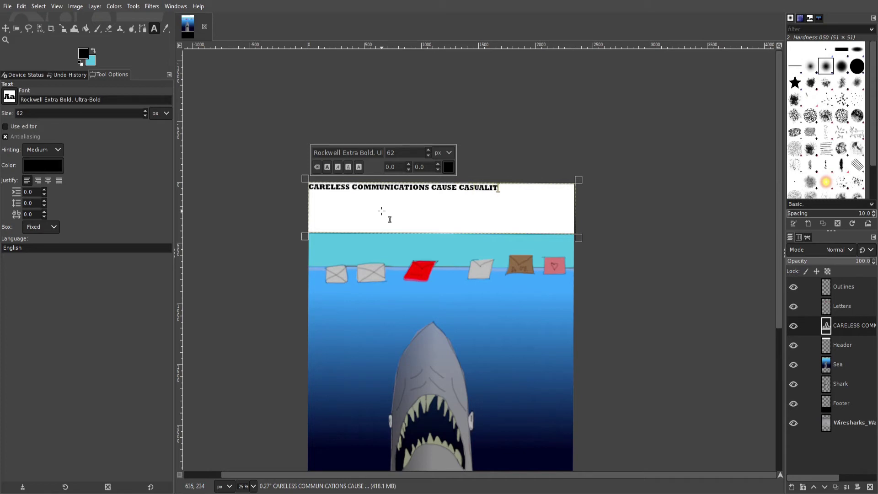
key("BackSpace")
key("BackSpace")
type("TIES")
- Centre the headline text and set its size to 96 px
key("ctrl+a")
left_click(38, 180)
left_click(48, 180)
type("128")
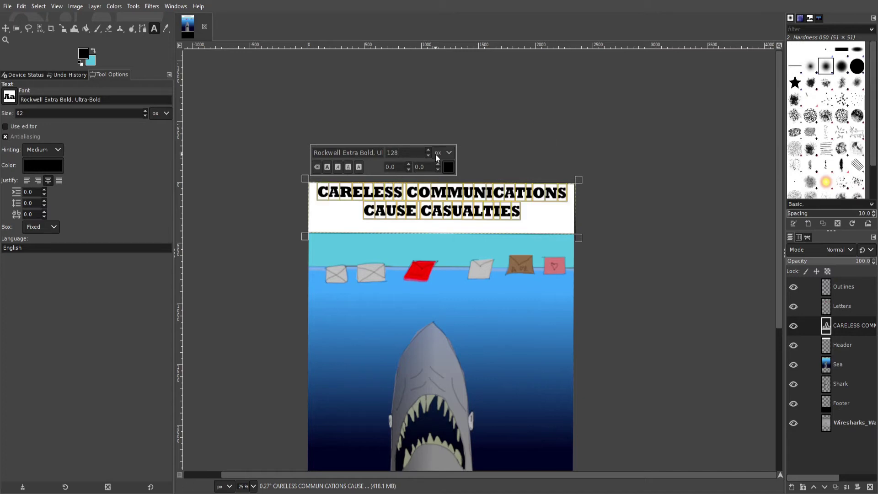
key("ctrl+a")
type("96")
key("Return")
- Add a second text box below the headline in the header with the text "WIRELESS SECURITY IS YOUR RESPONSIBILITY"
left_click_drag(536, 238, 558, 218)
left_click_drag(275, 213, 613, 185)
scroll(206, 135, "up", 1)
scroll(259, 184, "down", 1)
scroll(259, 185, "up", 1)
type("w")
key("BackSpace")
type("WIRELESS SEC")
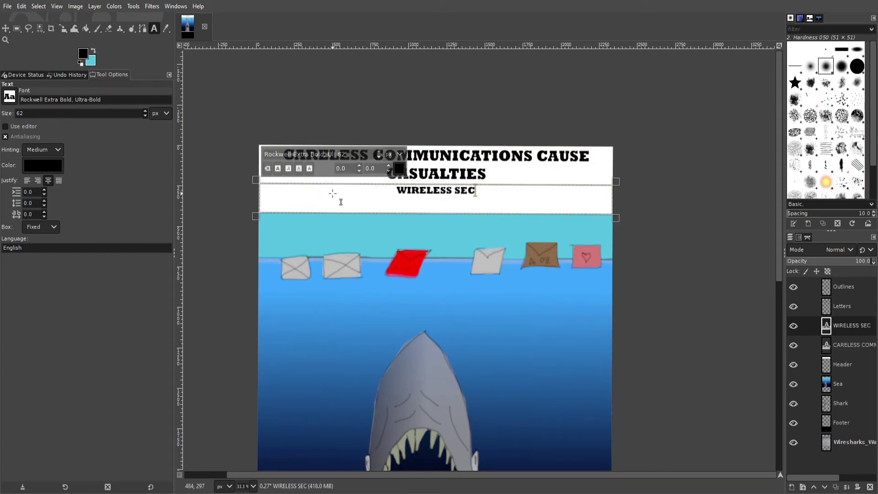
type("URITY IS YOUR RESPONSIBILITY")
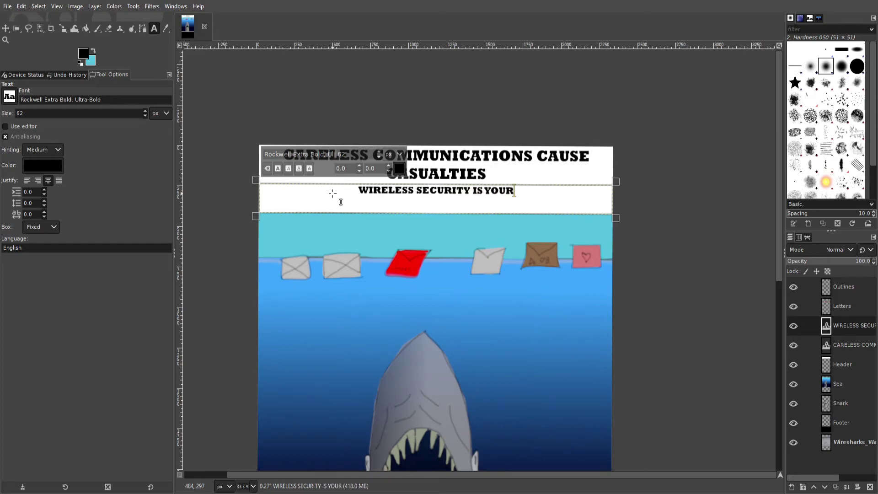
- Lower the top edge of the "WIRELESS SECURITY IS YOUR RESPONSIBILITY" text box to widen the gap below the headline, and save the image
key("ctrl+Left")
key("ctrl+Left")
key("ctrl+shift+Right")
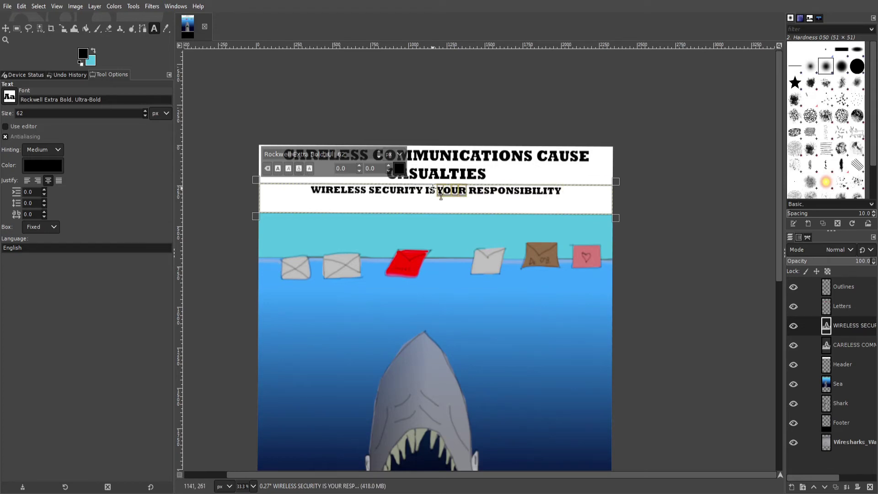
key("ctrl+a")
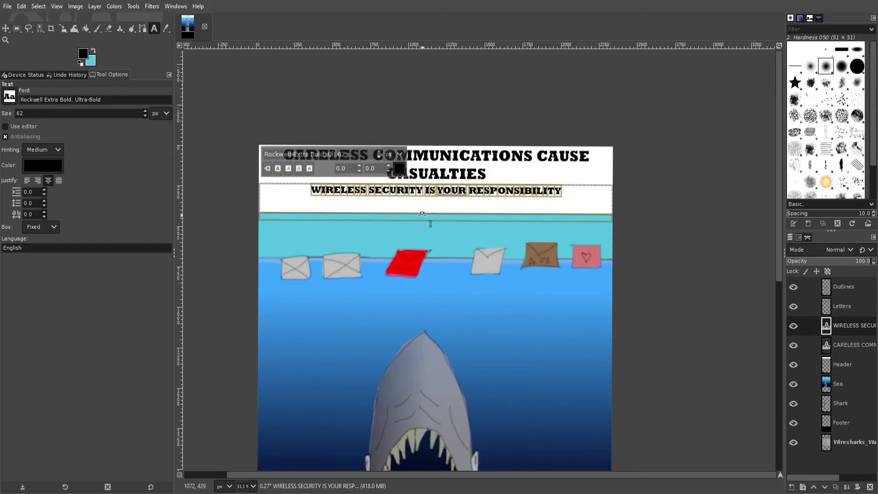
left_click_drag(303, 182, 302, 195)
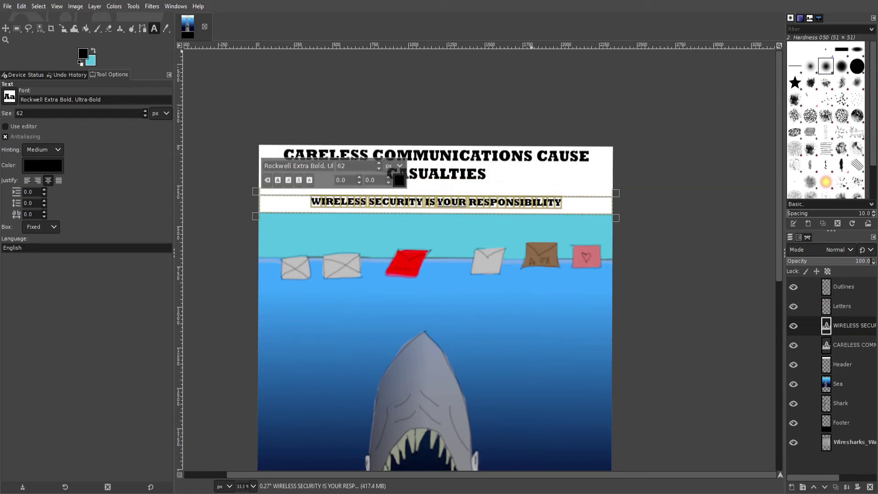
key("ctrl+s")
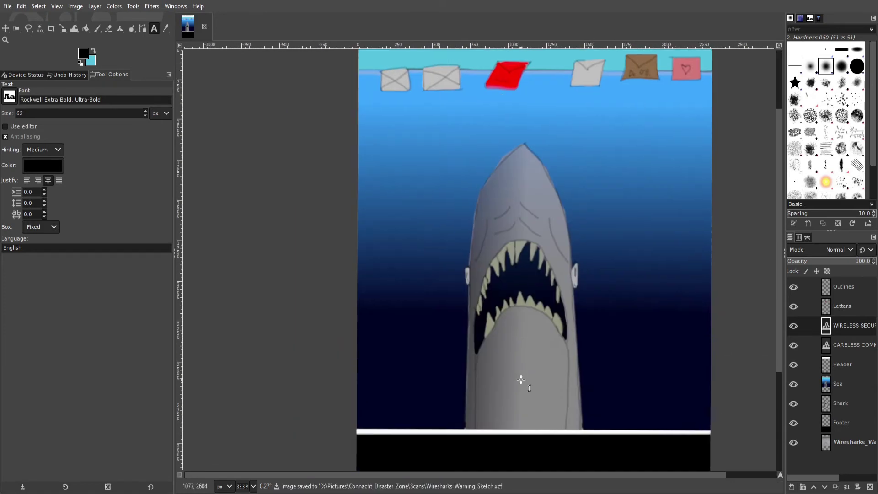
- Draw a text box across the black footer and enter the white, left-aligned heading "Remember the following:"
scroll(421, 261, "down", 10)
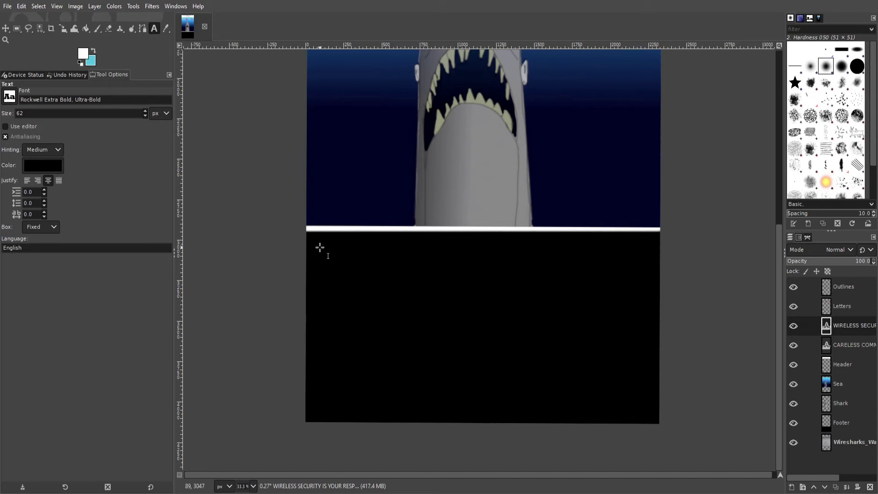
left_click_drag(319, 249, 649, 385)
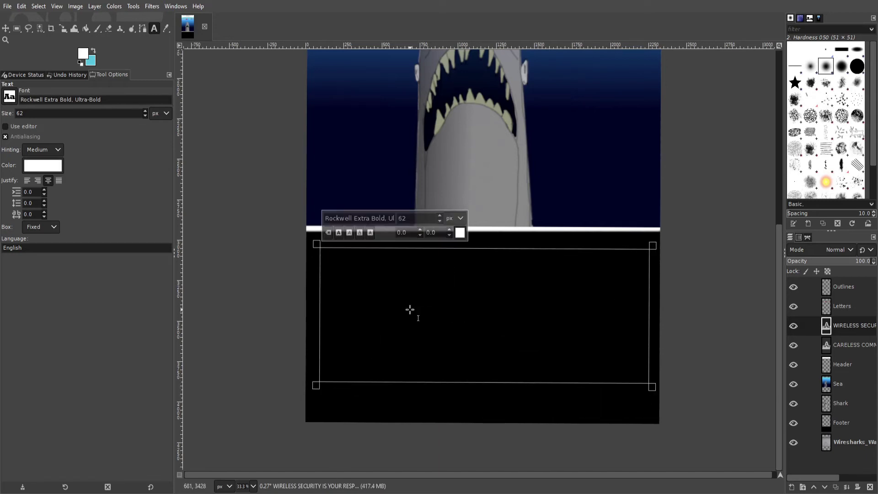
left_click(405, 291)
type("REMEMBER THE FOLLOWIN")
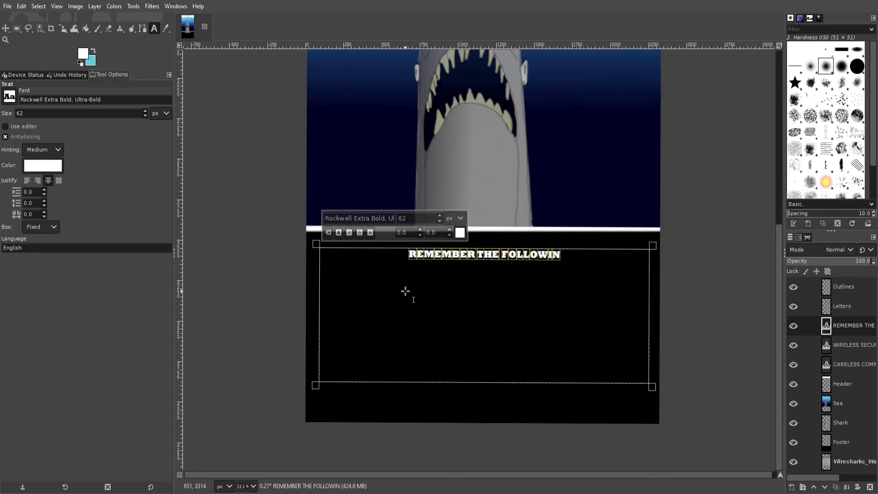
key("ctrl+a")
type("Rember the following:")
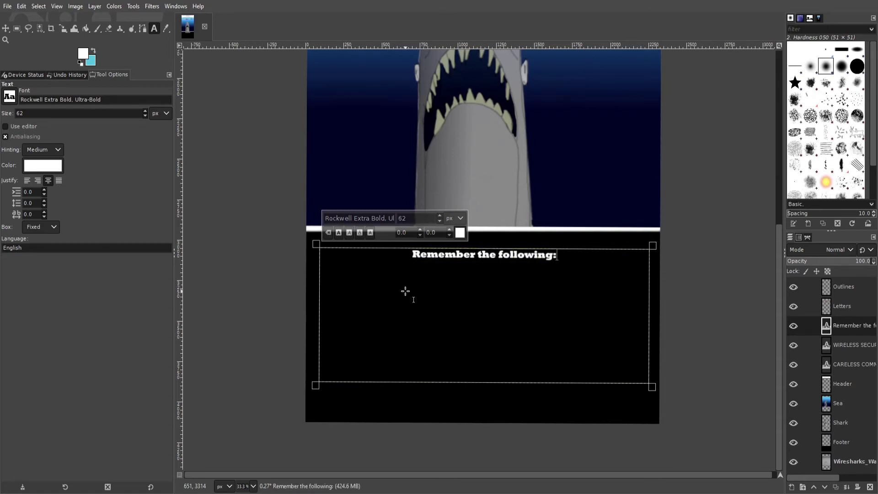
key("BackSpace")
type(":")
left_click(27, 180)
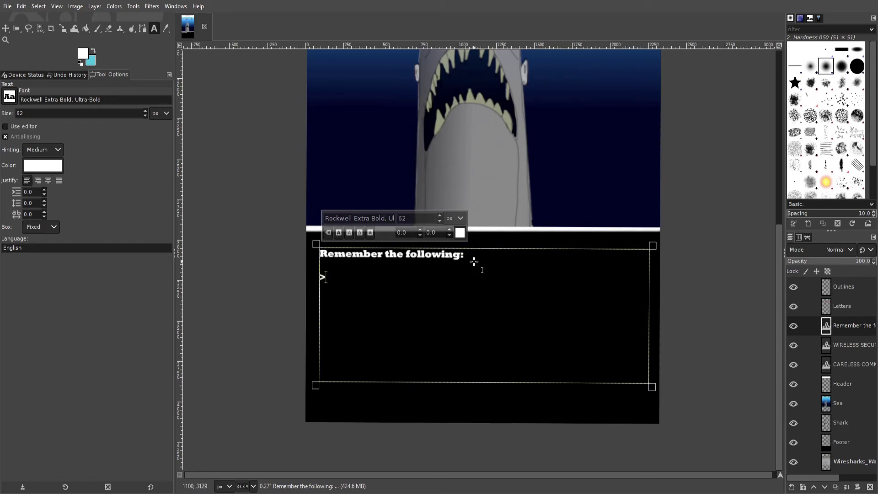
- Add the first bullet "> Never transmit in plain text" below the footer heading and underline the word "Never"
type("> Never transmit in plain text")
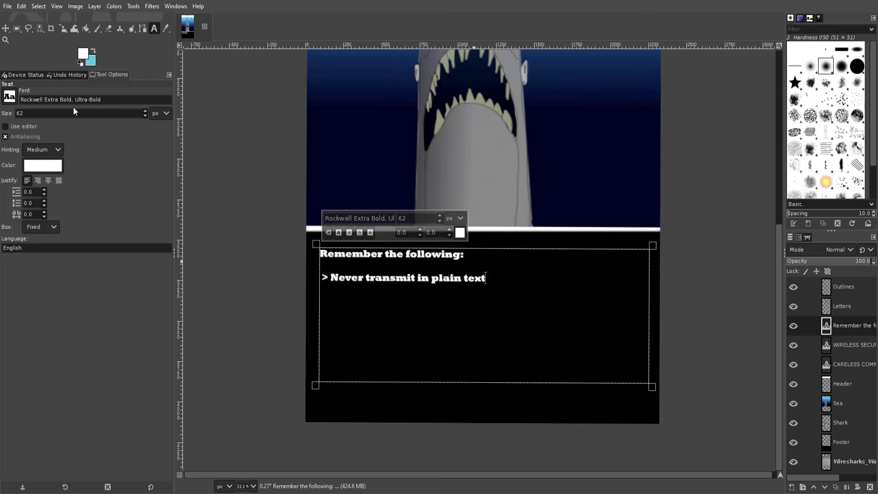
key("ctrl+shift+Left")
left_click(360, 232)
- Add the second bullet "> Use the wireless only at sea and when outside visual contact range" to the footer text
left_click(566, 287)
type("Use the wireless only when necessary")
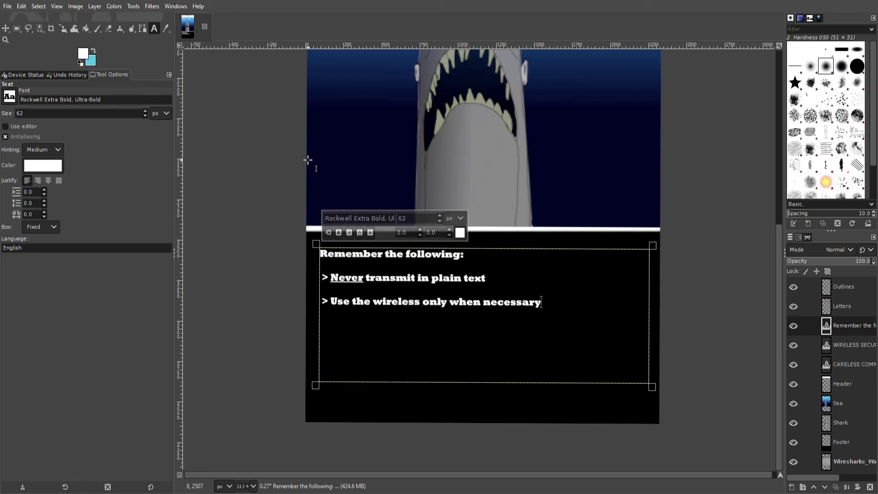
key("ctrl+shift+Left")
type("p")
key("BackSpace")
type("outsi")
key("BackSpace")
key("BackSpace")
key("BackSpace")
key("BackSpace")
key("BackSpace")
key("BackSpace")
key("BackSpace")
key("BackSpace")
key("BackSpace")
key("BackSpace")
type("at  sea and w")
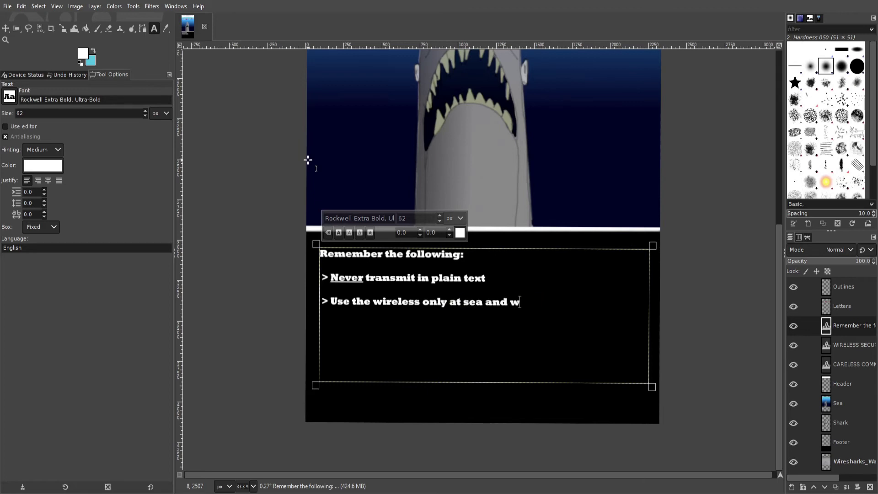
type("hen outside visiual contact range")
- Add the third bullet "> Lower signal strength and relay via other ships" to the footer text
type(">")
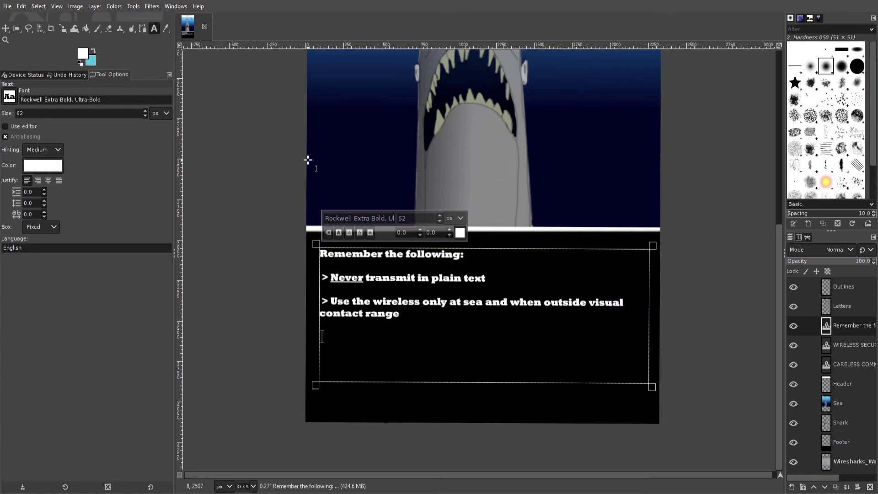
type(" Lower signal strength and relay via other ships")
scroll(307, 164, "up", 7)
scroll(312, 235, "down", 6)
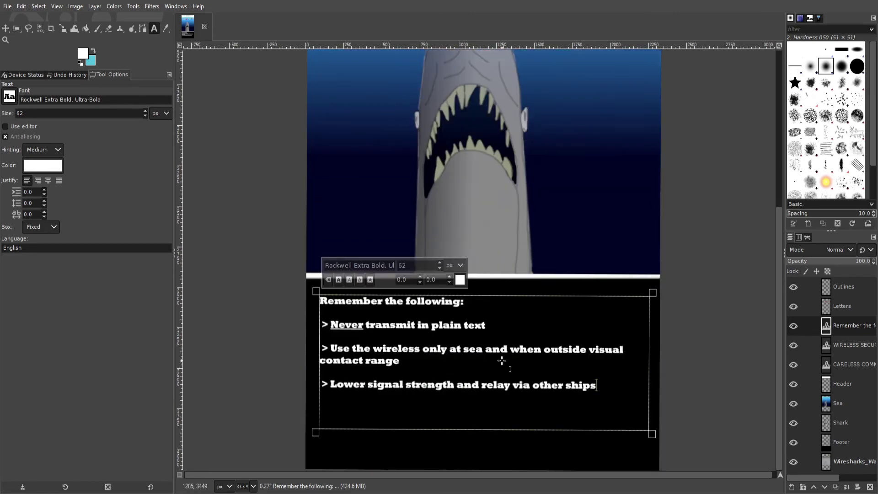
scroll(599, 321, "up", 6)
scroll(534, 248, "down", 6)
scroll(455, 343, "up", 6)
scroll(613, 296, "down", 6)
- Change the font of the entire footer text to Rockwell Bold in white
left_click_drag(604, 388, 318, 298)
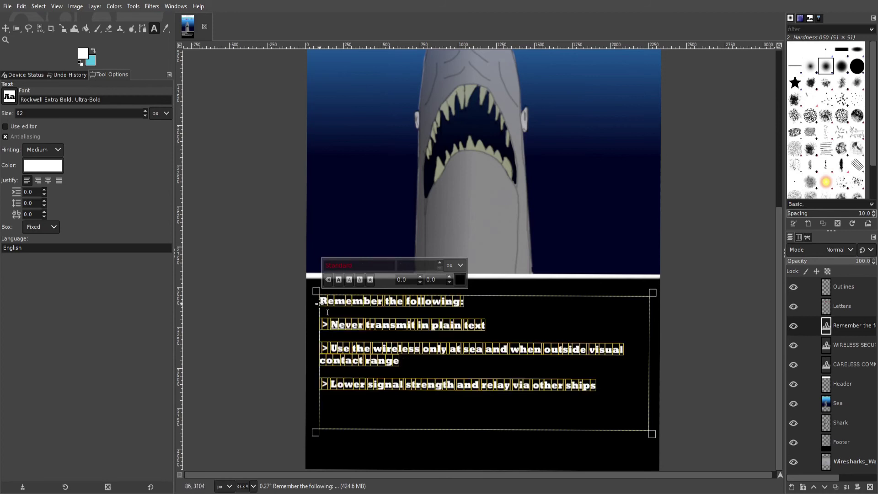
double_click(396, 265)
type("Rockwell")
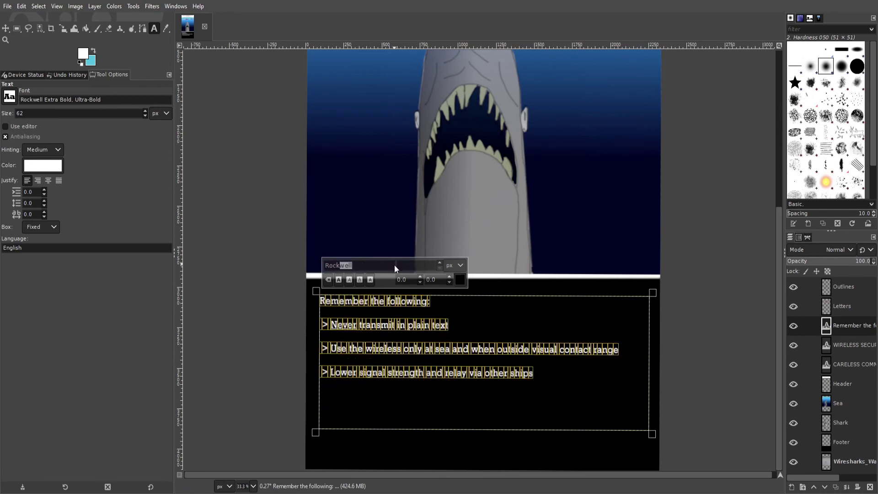
left_click(363, 292)
left_click(558, 378)
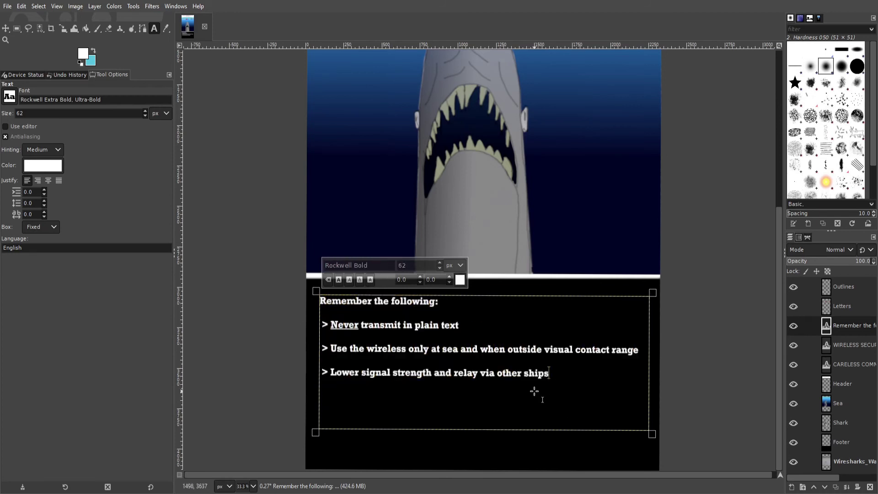
- Colour the word "Never" yellow and append "where possible" to the third bullet
double_click(342, 326)
left_click(397, 346)
left_click(554, 375)
type("where possible")
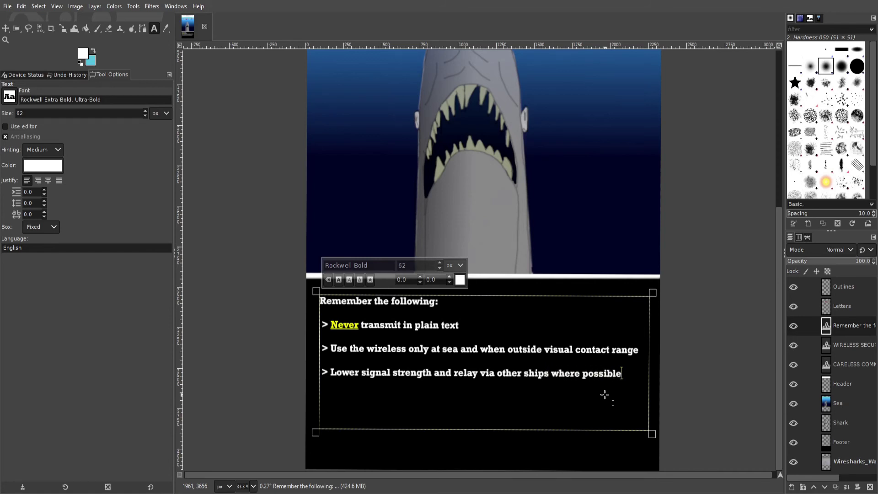
- Add the fourth bullet "> Brevity is golden" and raise the text box's bottom edge to fit the list
key("Return")
type("> Avoid unnecessary detail")
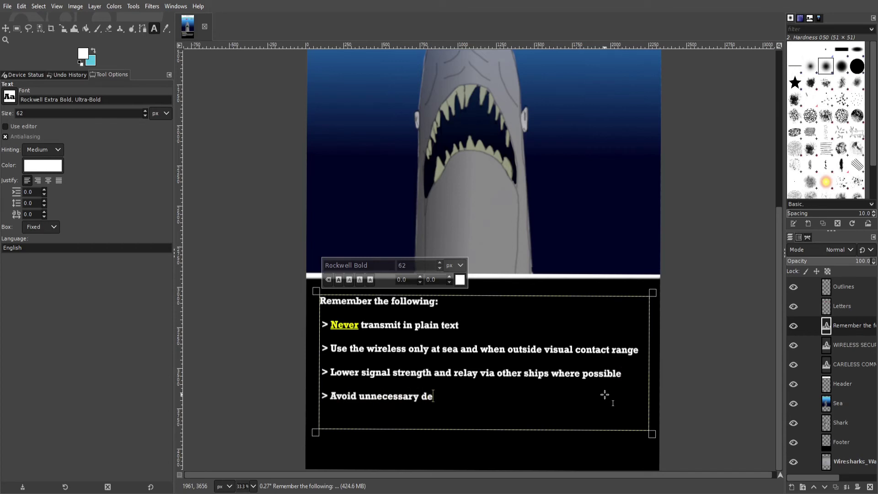
key("shift+Home")
key("shift+Right")
key("shift+Right")
type("Brevity is golden")
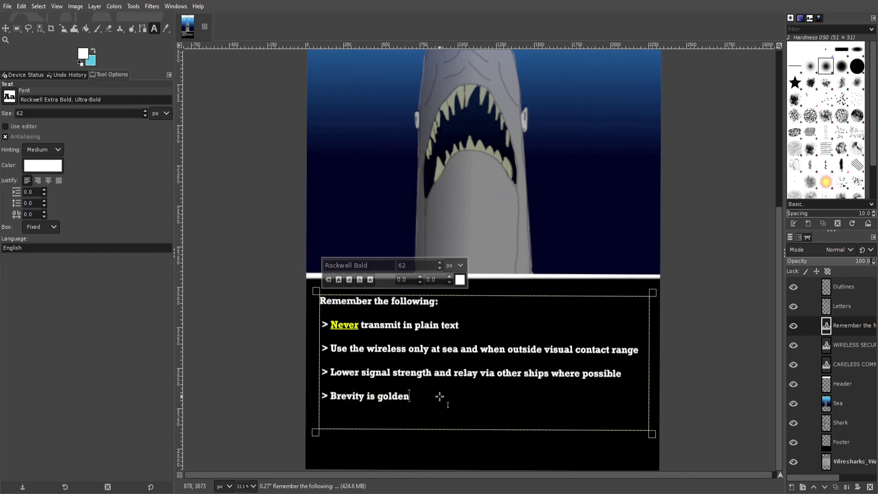
left_click_drag(443, 432, 443, 417)
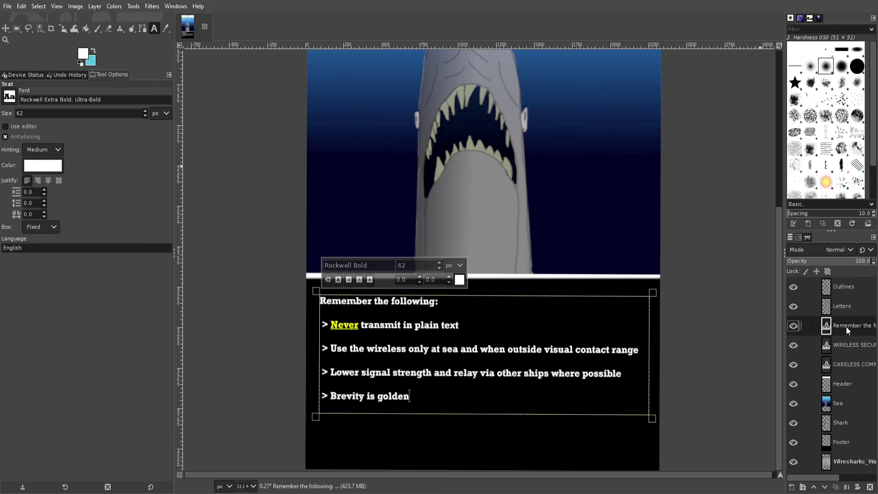
- Draw a narrow text box along the footer's bottom edge with the text "Royal Signalling Corps Security Division"
scroll(564, 390, "down", 2)
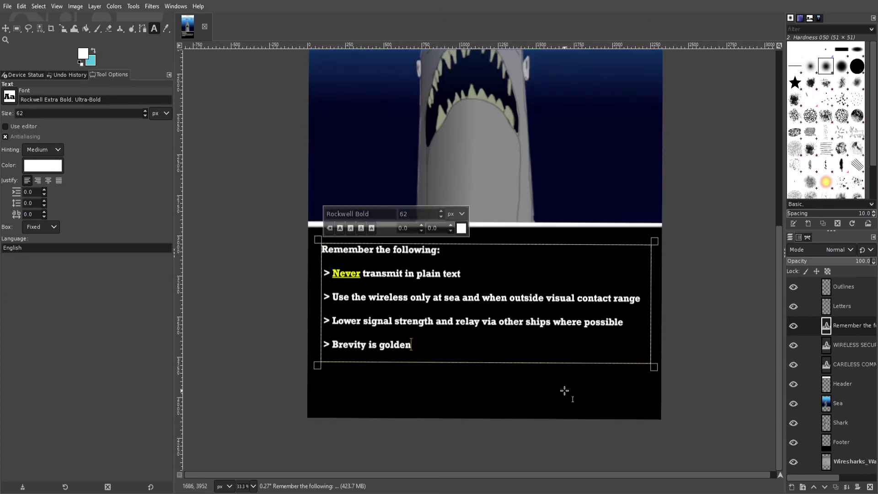
left_click_drag(321, 389, 651, 409)
type("Royal Sing")
type("al")
key("BackSpace")
key("BackSpace")
key("BackSpace")
type("nalling Corp")
key("BackSpace")
type("s Security Division")
- Set the "Royal Signalling Corps Security Division" line to 48 px in the regular Rockwell font
key("ctrl+a")
left_click_drag(415, 359, 388, 359)
type("48")
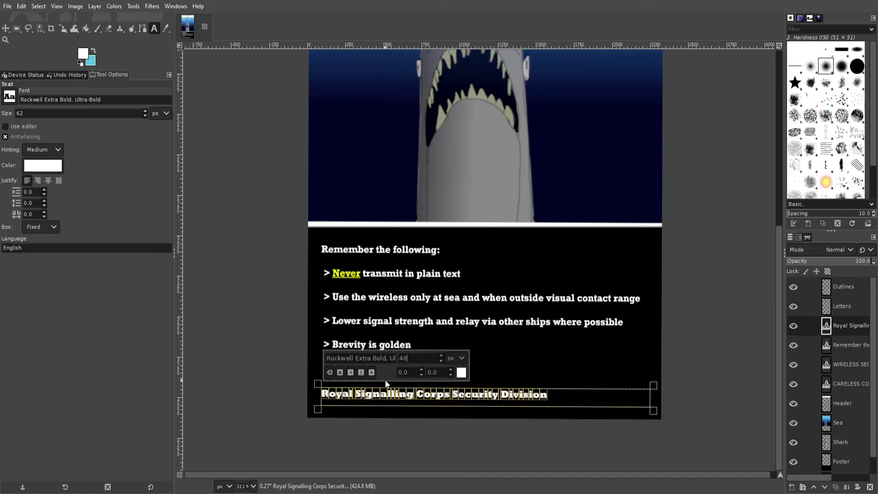
key("Return")
left_click_drag(325, 358, 396, 359)
type("Ro")
key("Return")
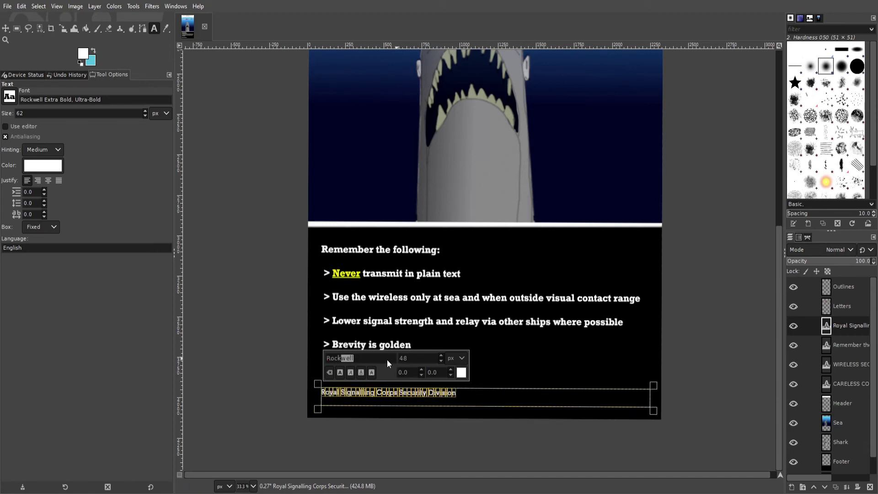
left_click(463, 401)
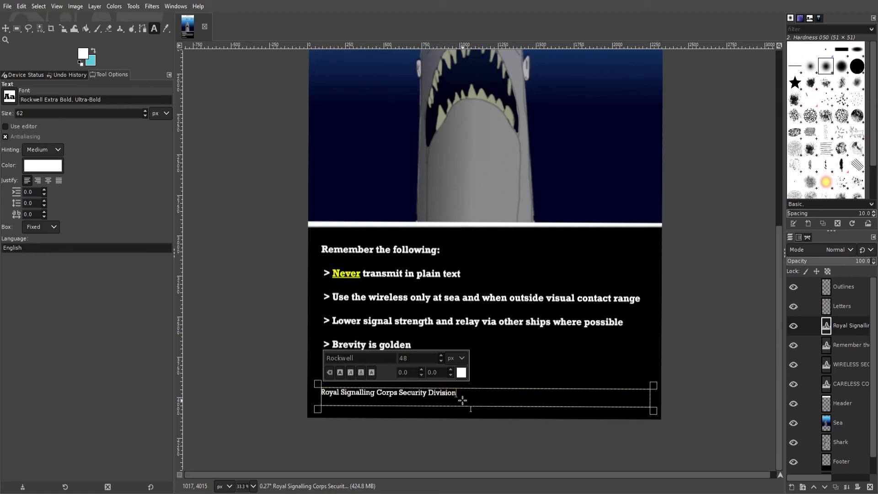
key("Home")
type("Propert")
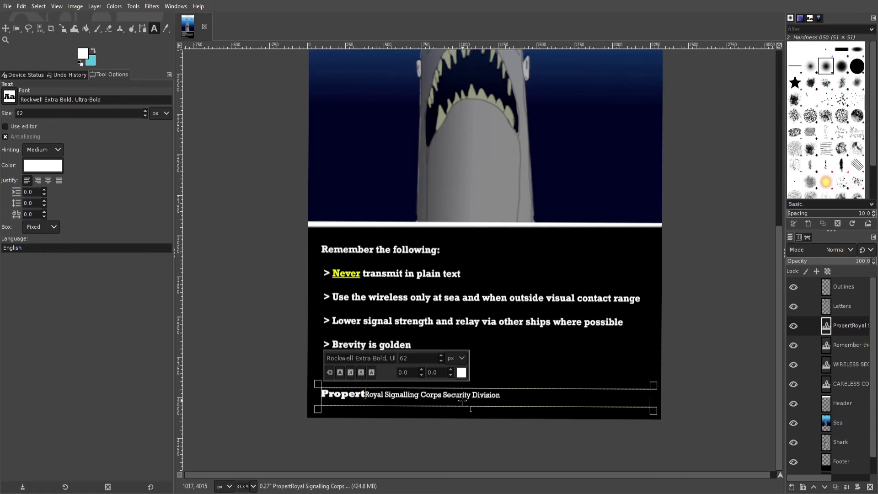
key("BackSpace")
key("BackSpace")
key("BackSpace")
key("BackSpace")
key("BackSpace")
key("BackSpace")
key("BackSpace")
- Reword the bottom line to "Property of the Royal Signalling Corps Security Division" in its existing style, and save the image
left_click(341, 393)
type("Property of the Royal")
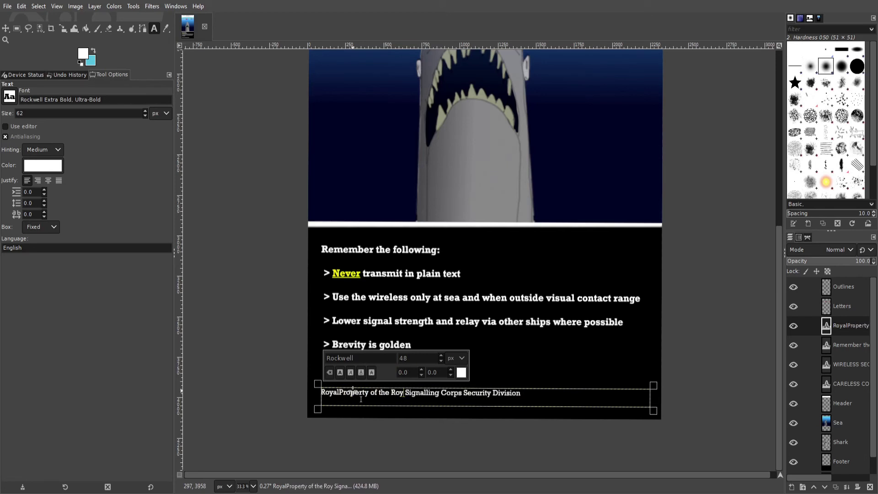
key("Delete")
key("Delete")
key("Delete")
key("Delete")
key("ctrl+s")
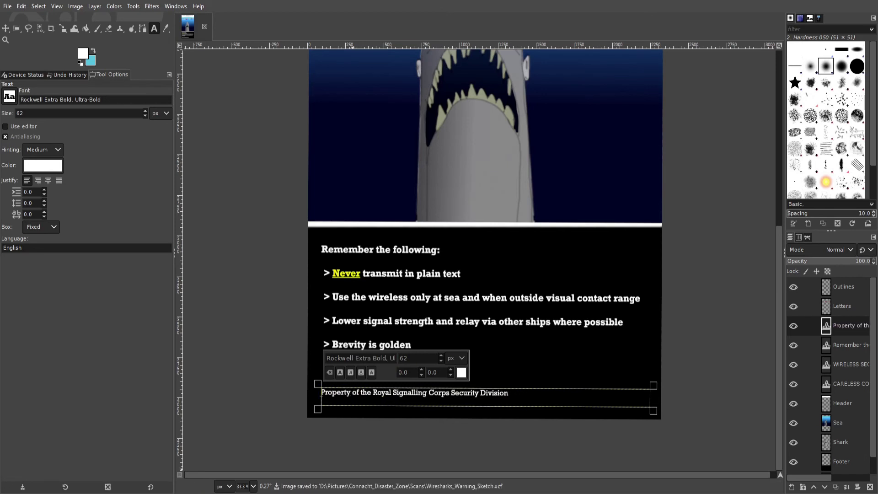